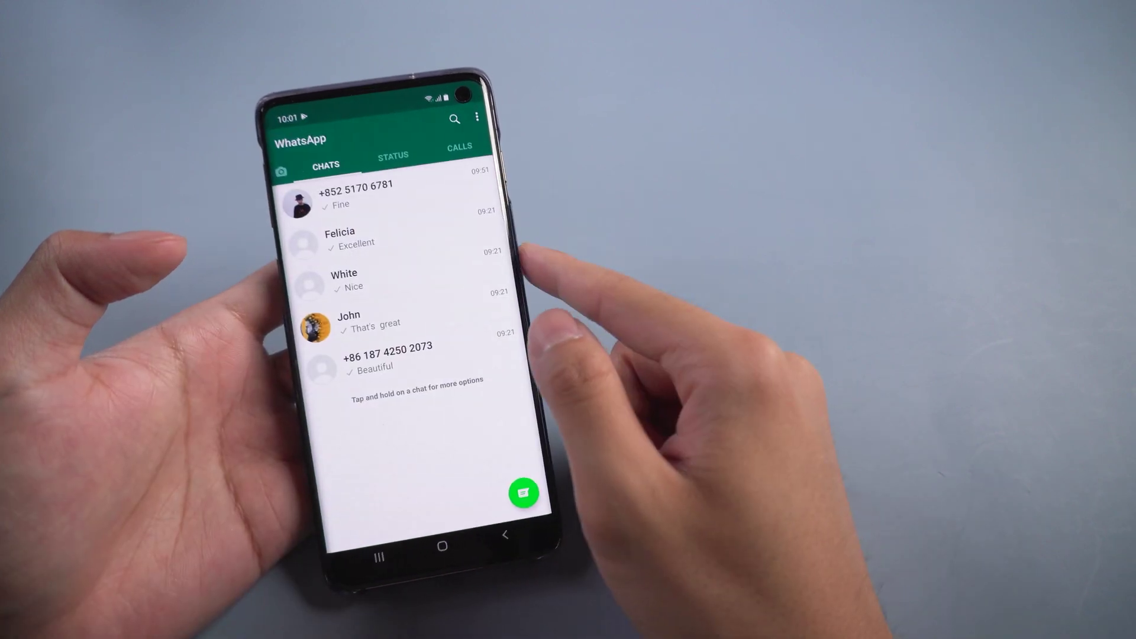
Look through the White and Felicia chats, then choose WhatsApp as the app to transfer
{"action": "left_click", "coordinate": [444, 279]}
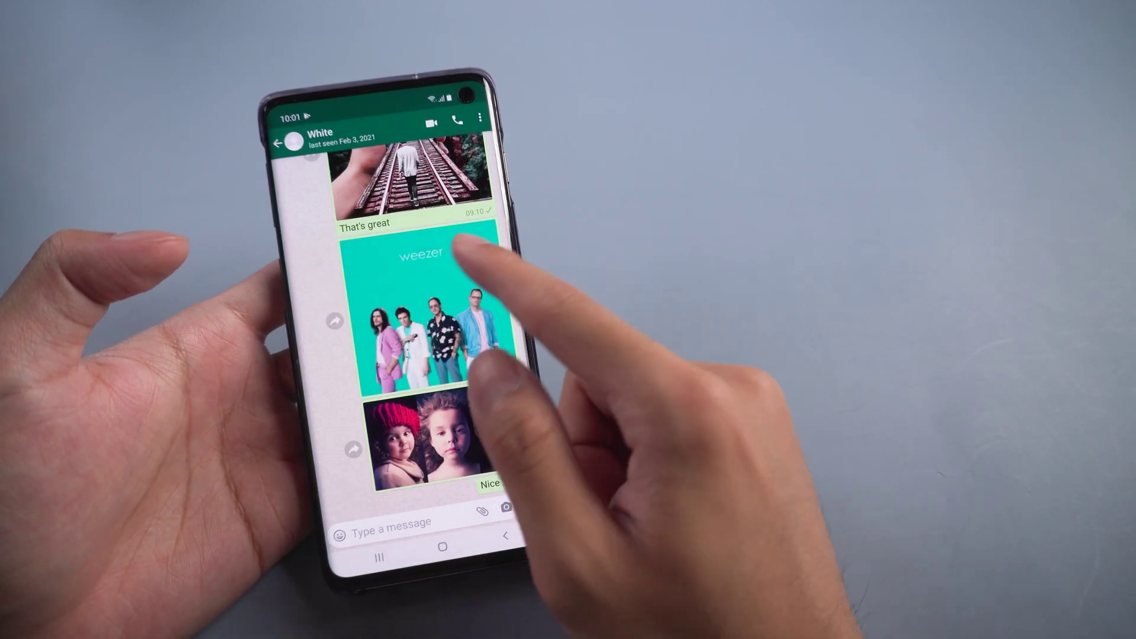
{"action": "scroll", "coordinate": [417, 338], "scroll_direction": "up", "scroll_amount": 3}
{"action": "scroll", "coordinate": [418, 338], "scroll_direction": "down", "scroll_amount": 3}
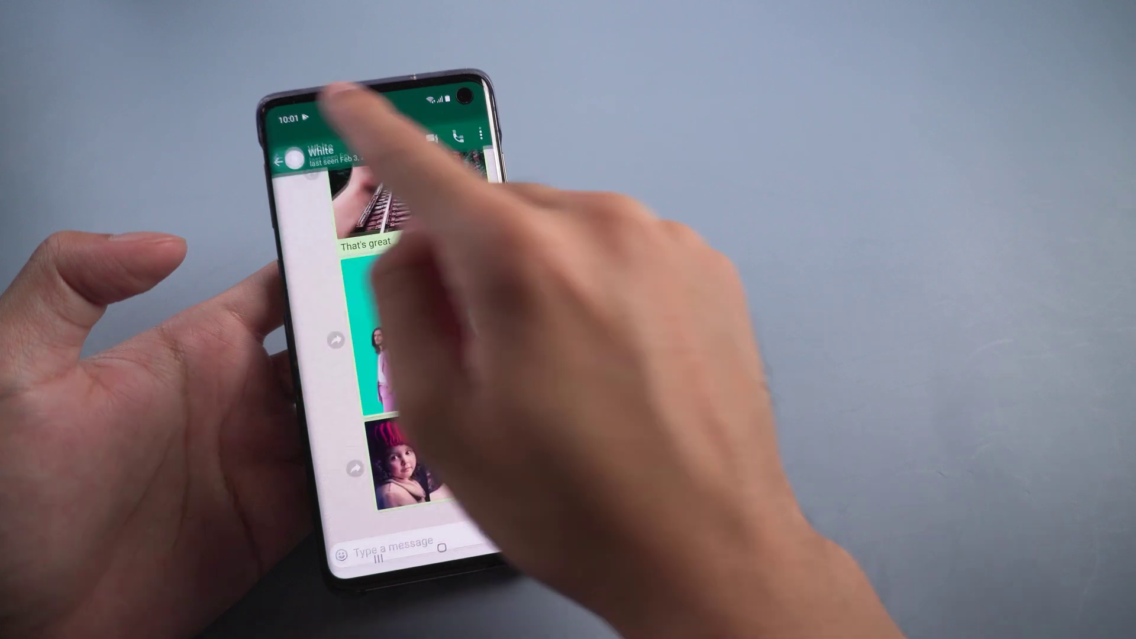
{"action": "left_click", "coordinate": [277, 141]}
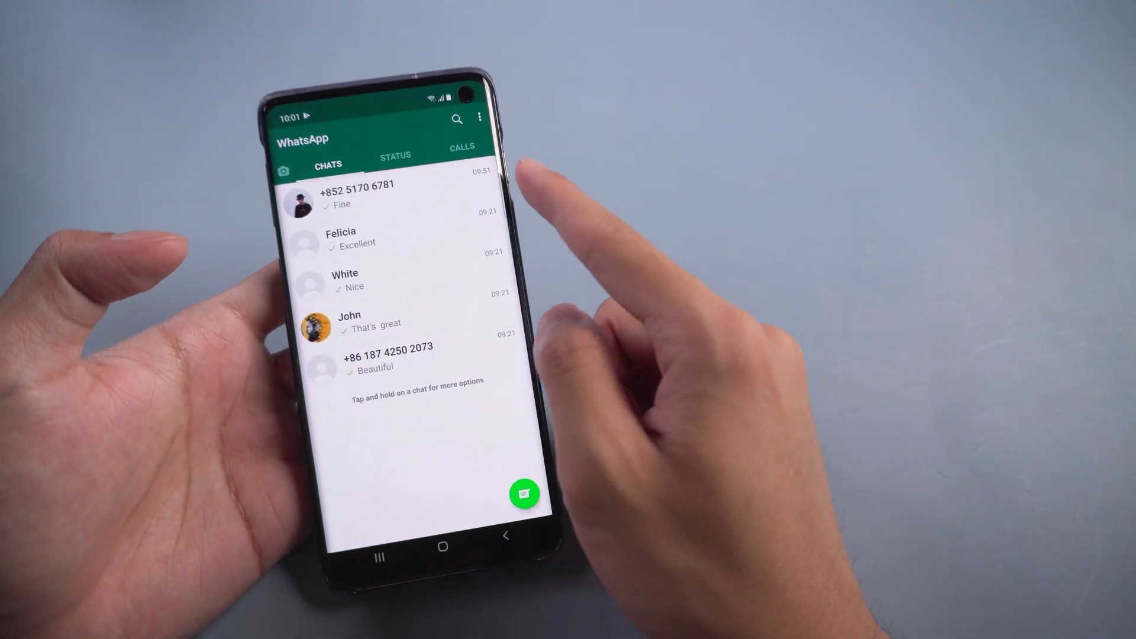
{"action": "left_click", "coordinate": [482, 232]}
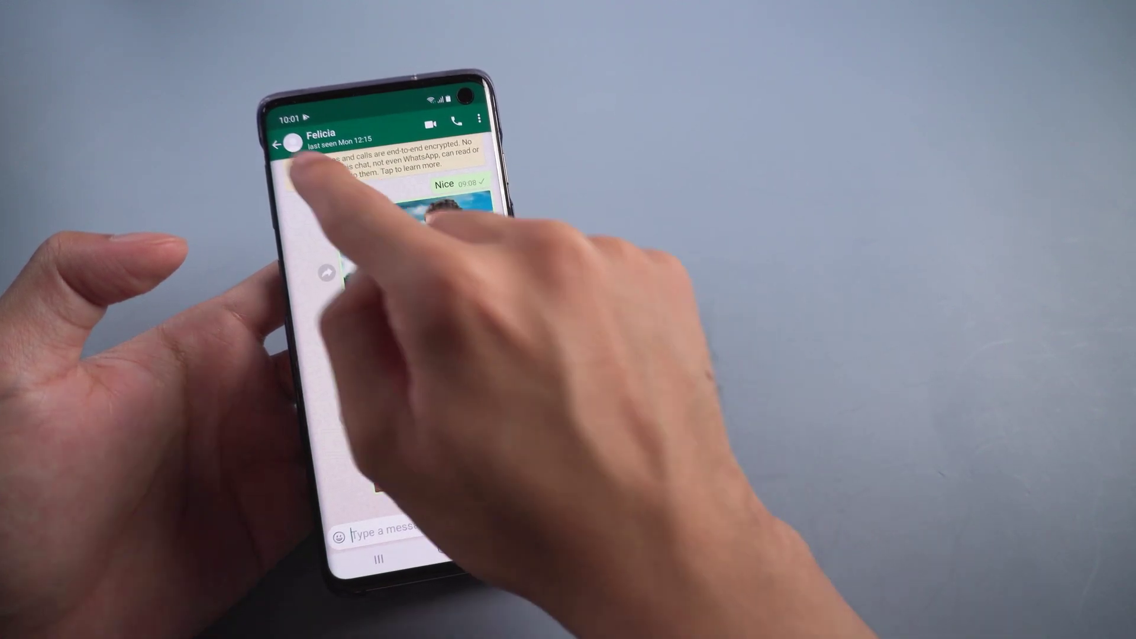
{"action": "left_click", "coordinate": [277, 144]}
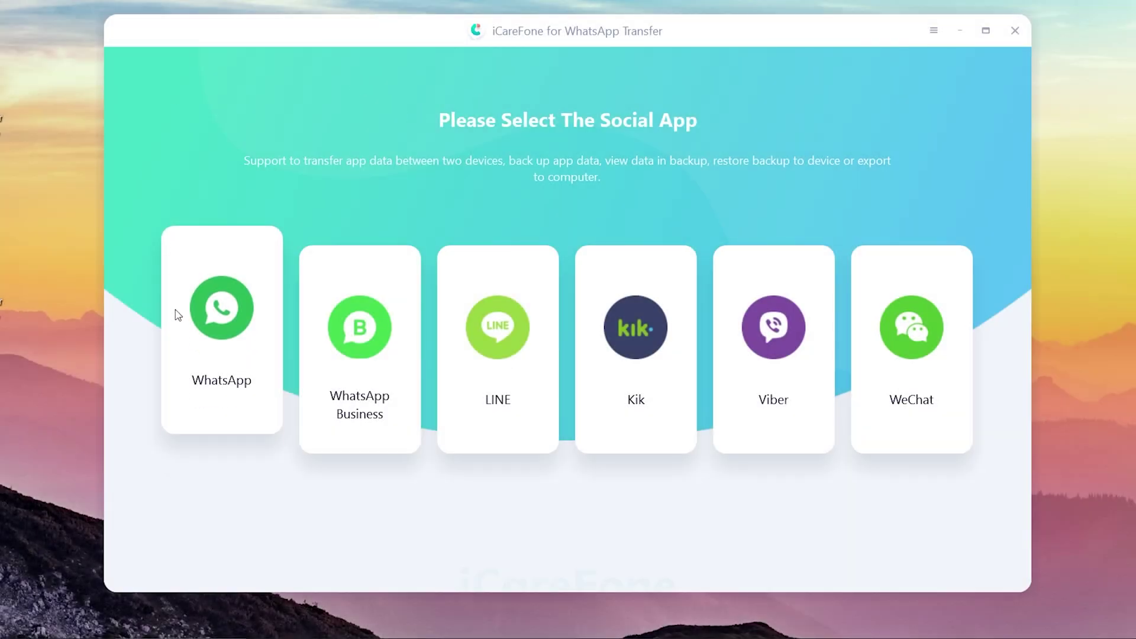
{"action": "left_click", "coordinate": [221, 355]}
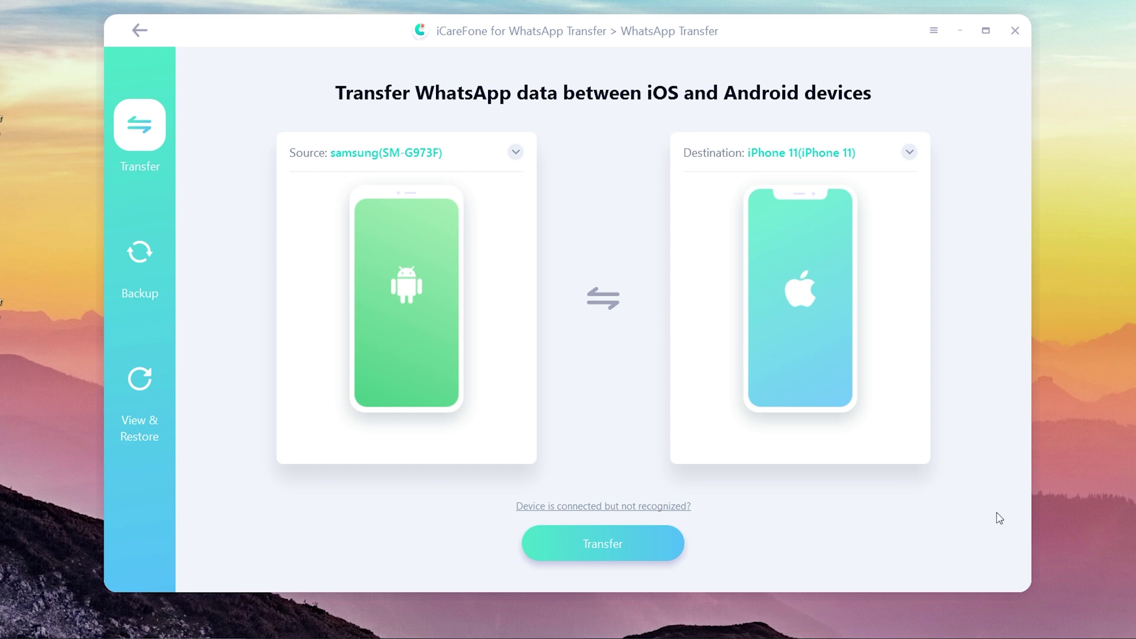
Start the Samsung-to-iPhone transfer and accept overwriting the iPhone's WhatsApp data
{"action": "left_click", "coordinate": [625, 544]}
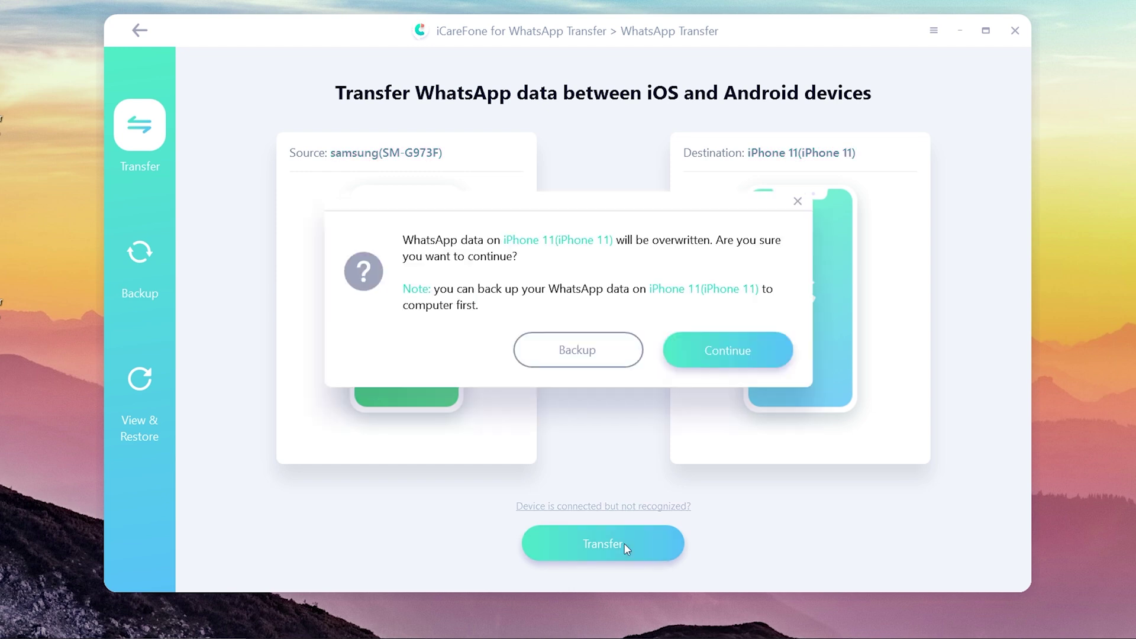
{"action": "left_click", "coordinate": [762, 359]}
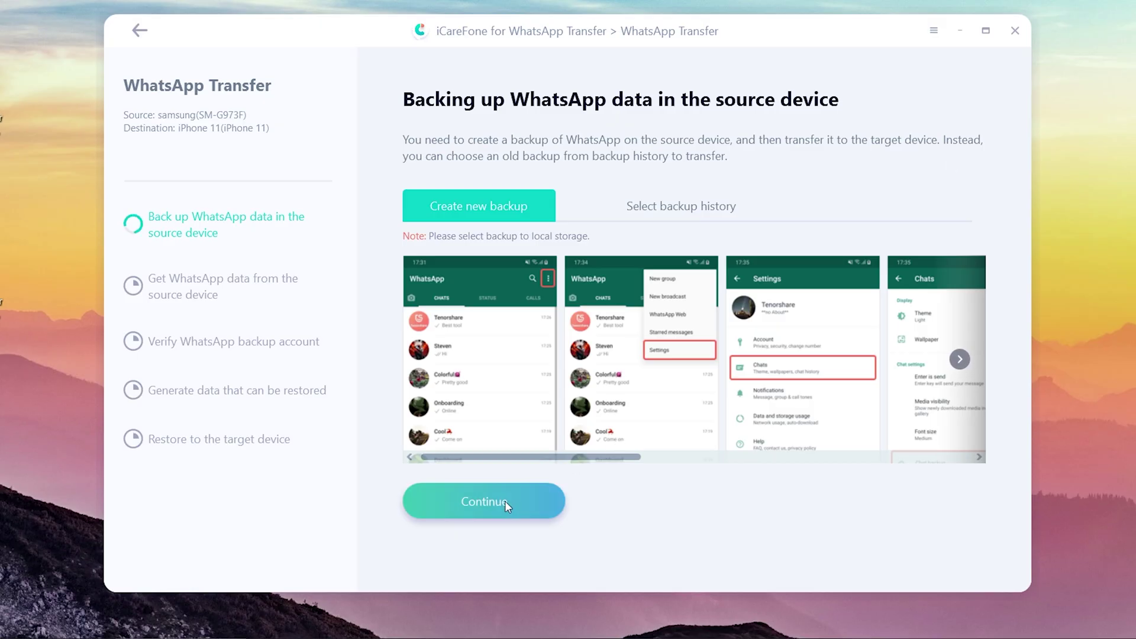
Continue in iCareFone once the Samsung's 10:12 local chat backup exists
{"action": "left_click", "coordinate": [505, 501]}
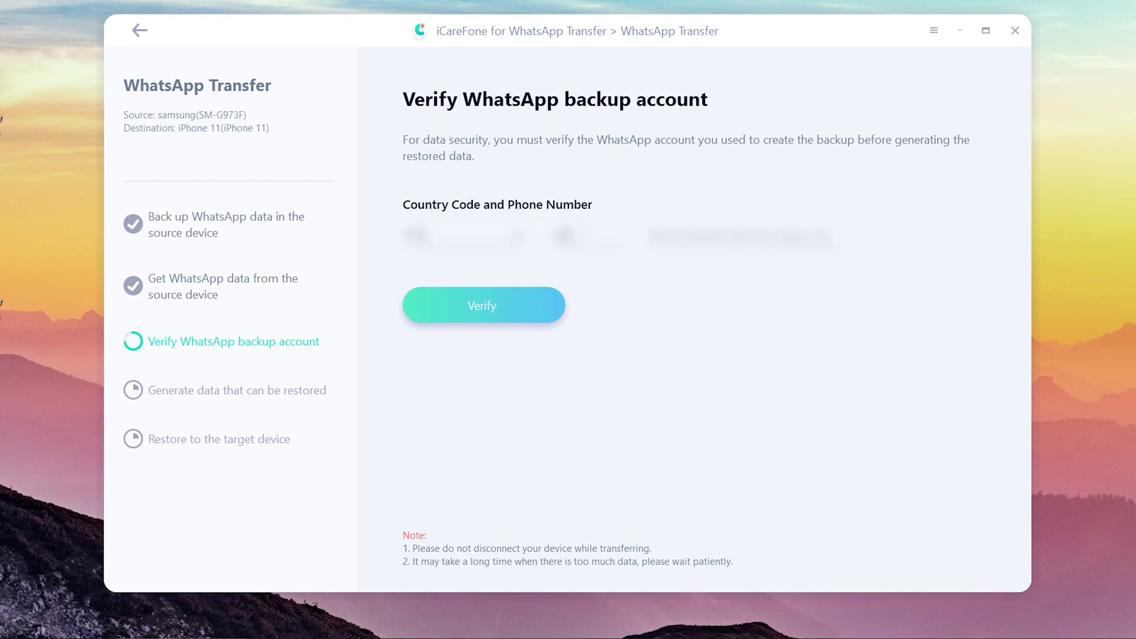
{"action": "type", "text": "1"}
{"action": "type", "text": "234"}
Submit the backup account's phone number, past the two-step warning and SMS confirmation
{"action": "left_click", "coordinate": [502, 300]}
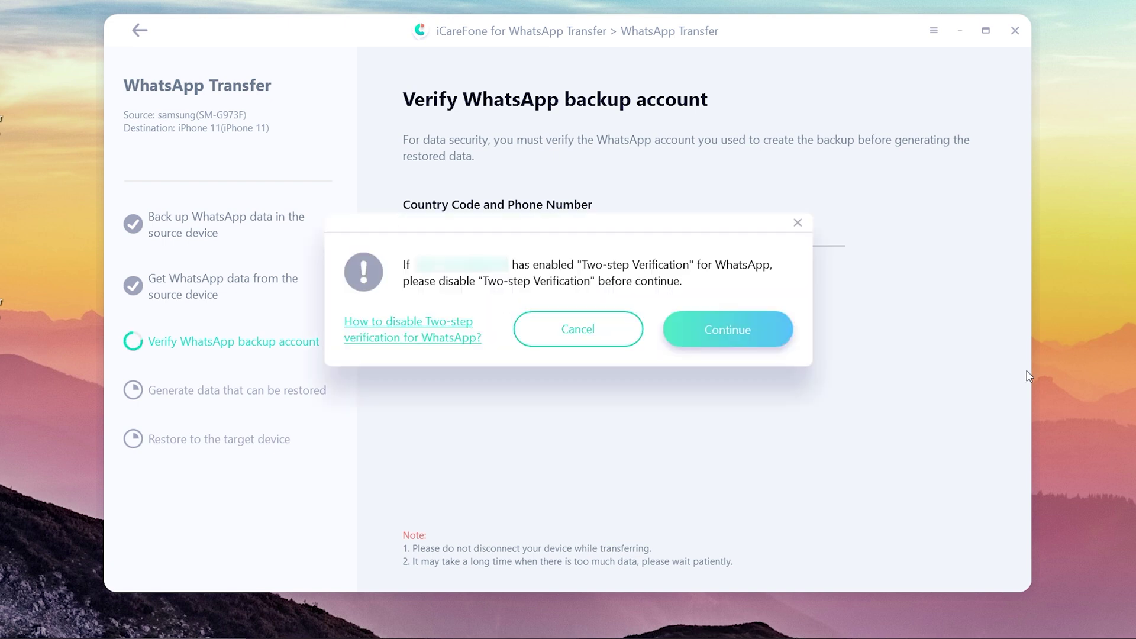
{"action": "left_click", "coordinate": [762, 329]}
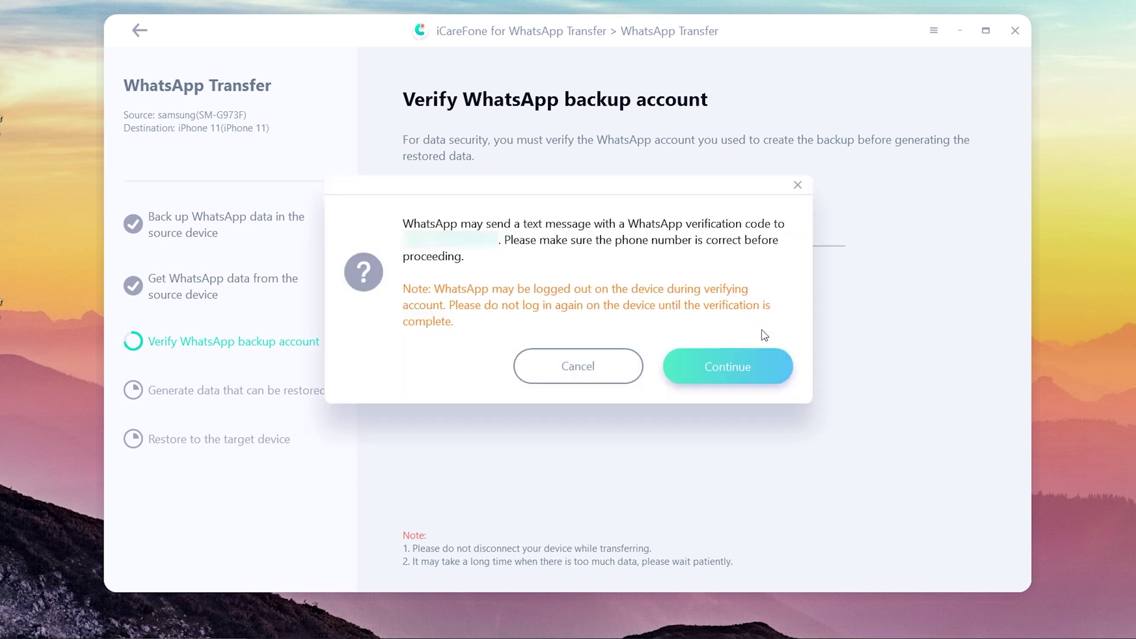
{"action": "left_click", "coordinate": [753, 384]}
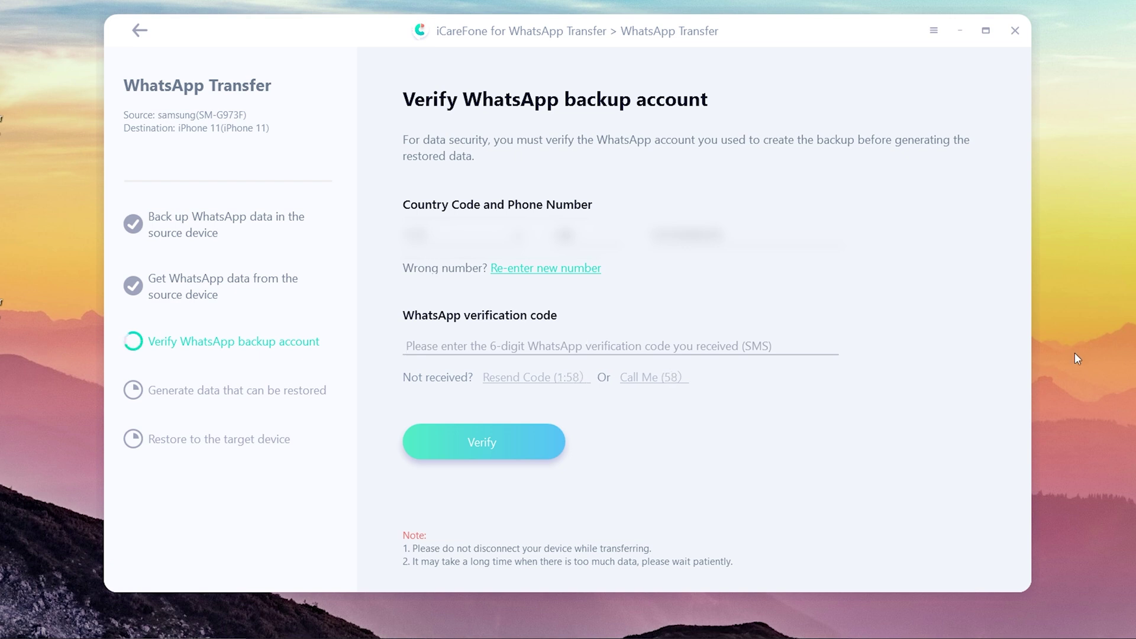
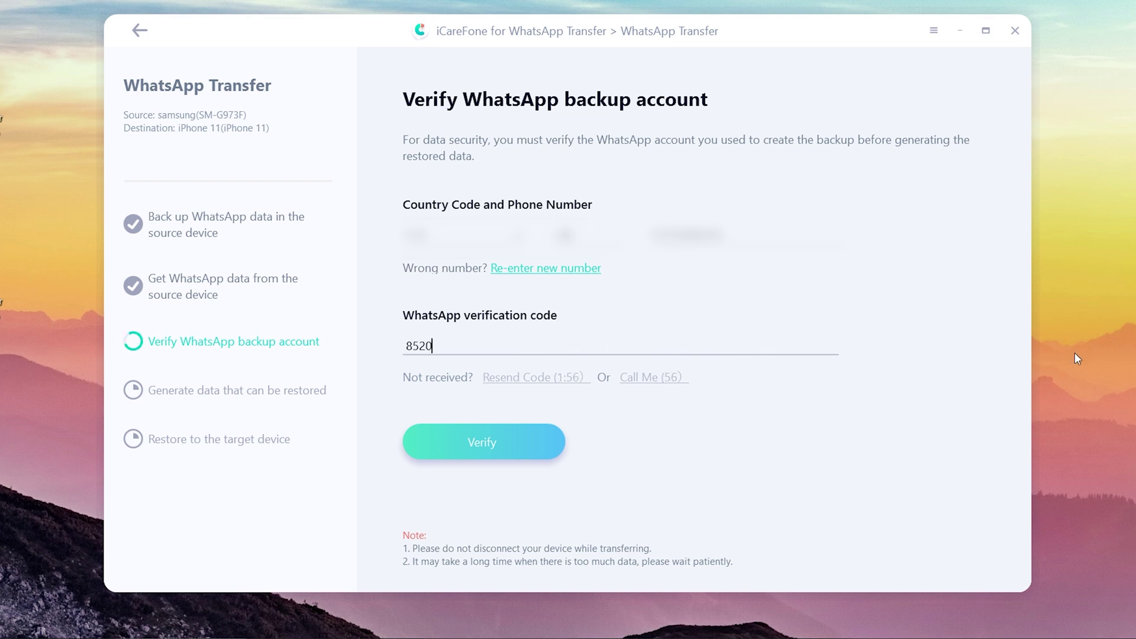
Submit the 6-digit SMS code to verify the backup account
{"action": "left_click", "coordinate": [522, 452]}
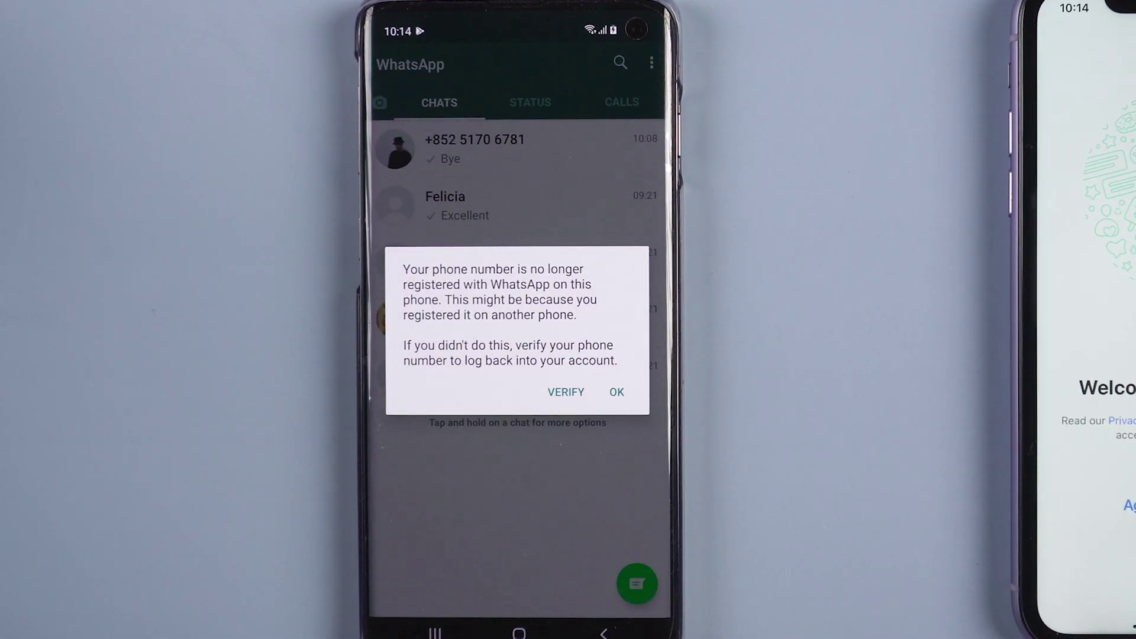
Dismiss the Samsung's no-longer-registered notice and accept WhatsApp's terms on the iPhone
{"action": "left_click", "coordinate": [617, 393]}
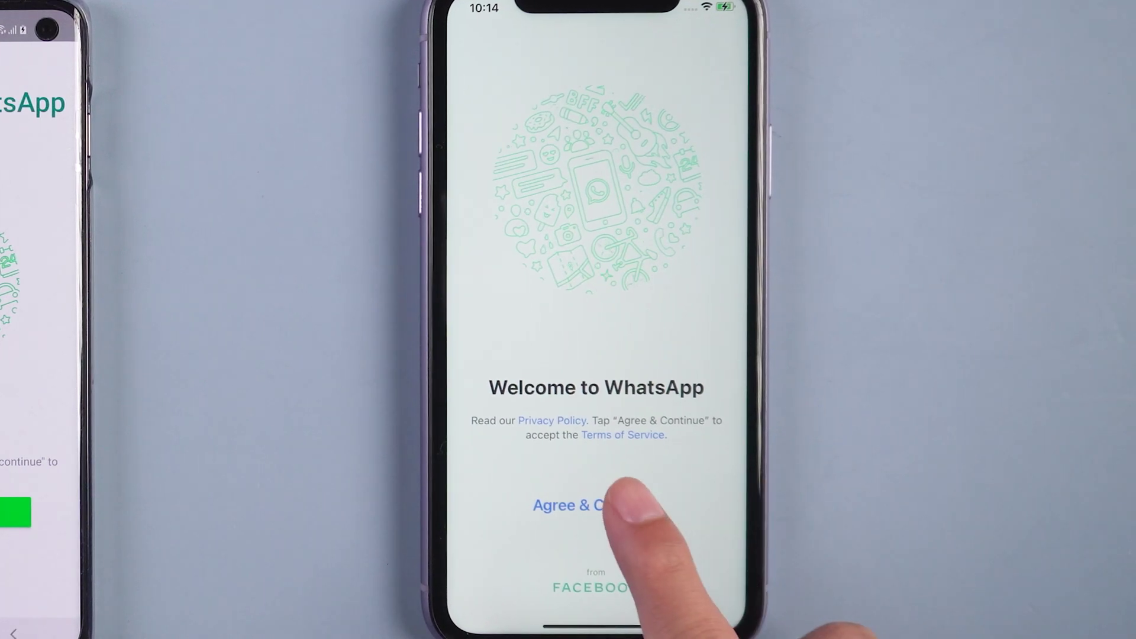
{"action": "left_click", "coordinate": [596, 504]}
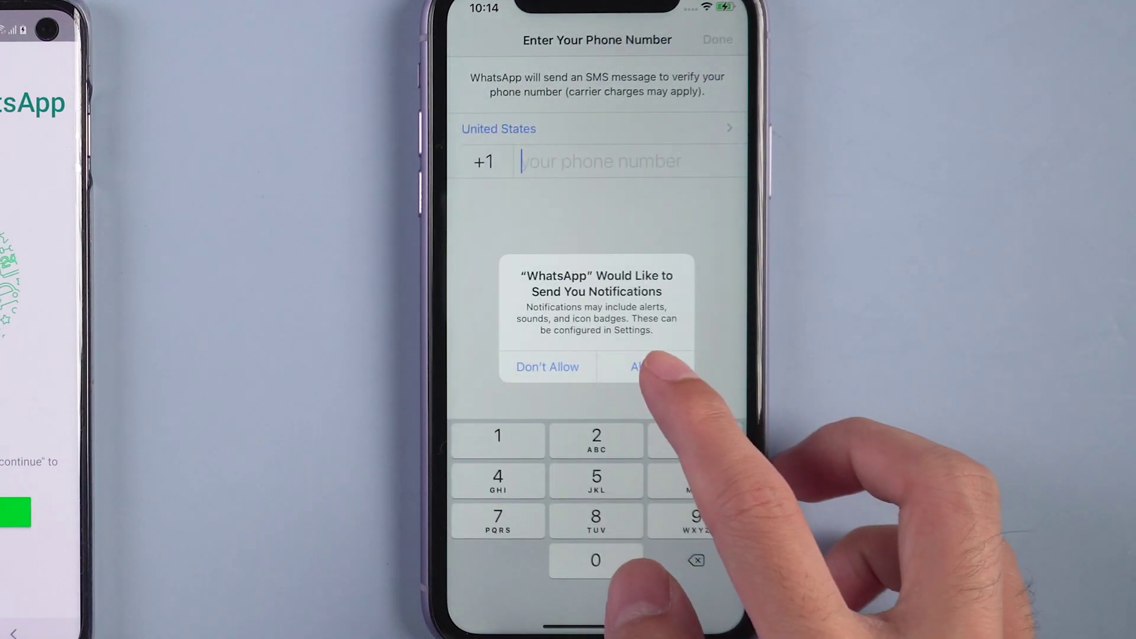
Allow notifications, enter the activation code, and skip the iCloud restore on the iPhone
{"action": "left_click", "coordinate": [652, 366]}
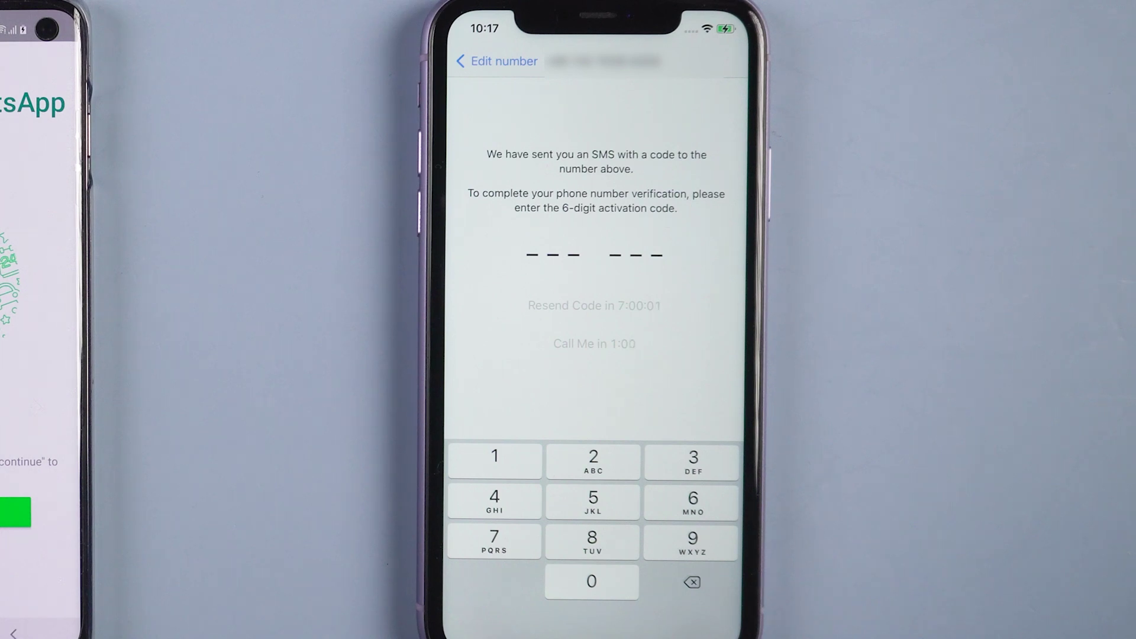
{"action": "left_click", "coordinate": [592, 542]}
{"action": "left_click", "coordinate": [693, 502]}
{"action": "left_click", "coordinate": [692, 541]}
{"action": "left_click", "coordinate": [692, 501]}
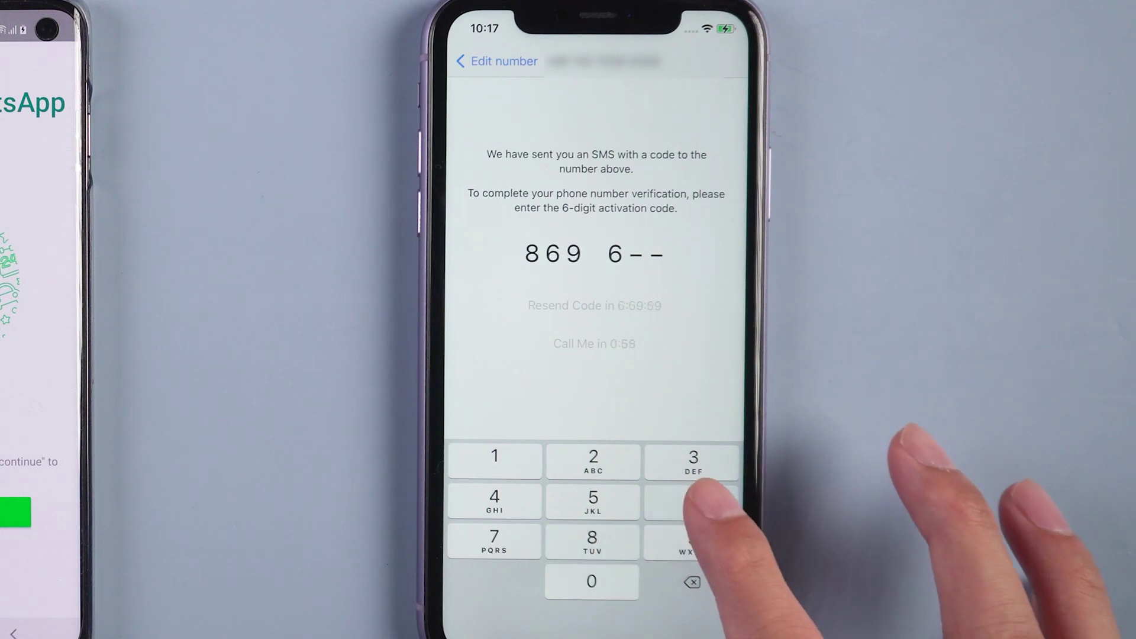
{"action": "left_click", "coordinate": [693, 542]}
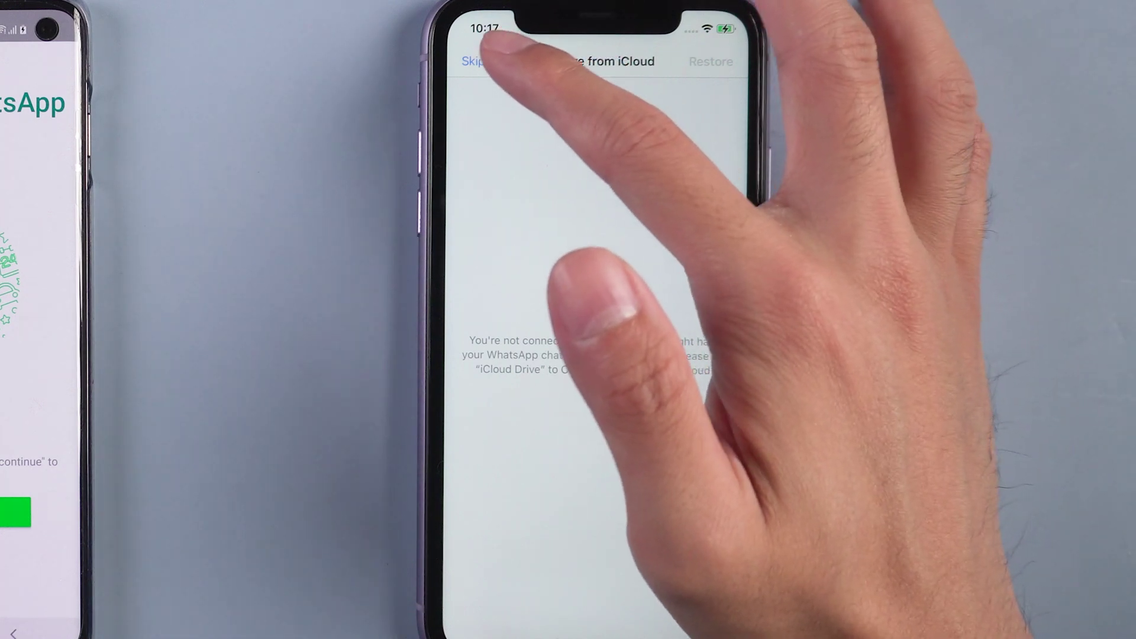
{"action": "left_click", "coordinate": [473, 61]}
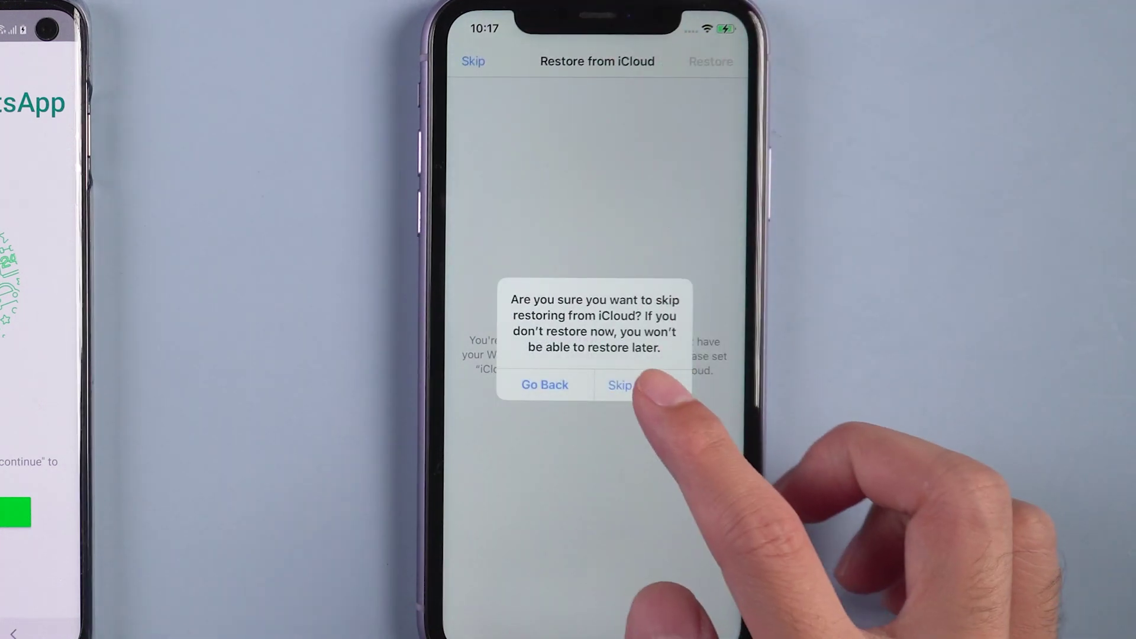
{"action": "left_click", "coordinate": [643, 385]}
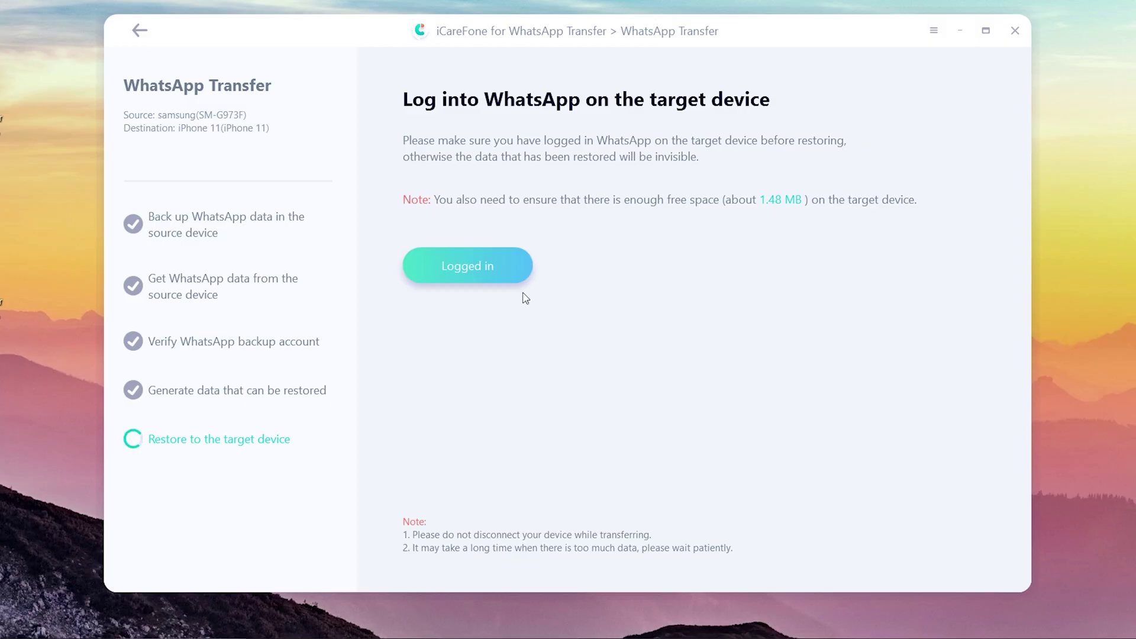
Confirm WhatsApp is logged in on the iPhone 11 so restoring begins
{"action": "left_click", "coordinate": [484, 266]}
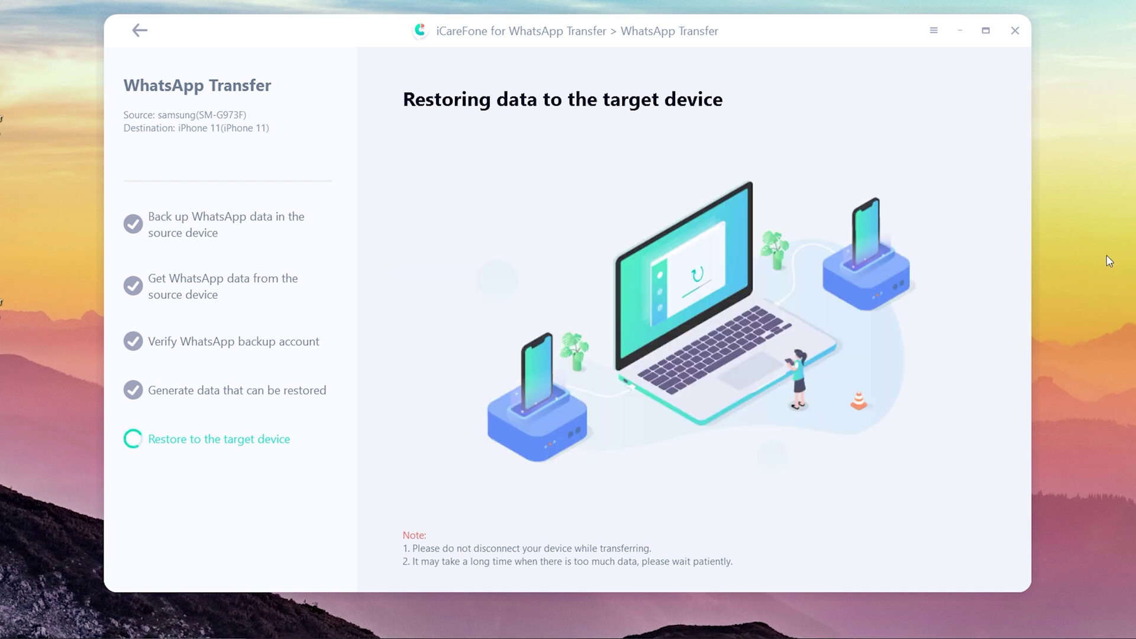